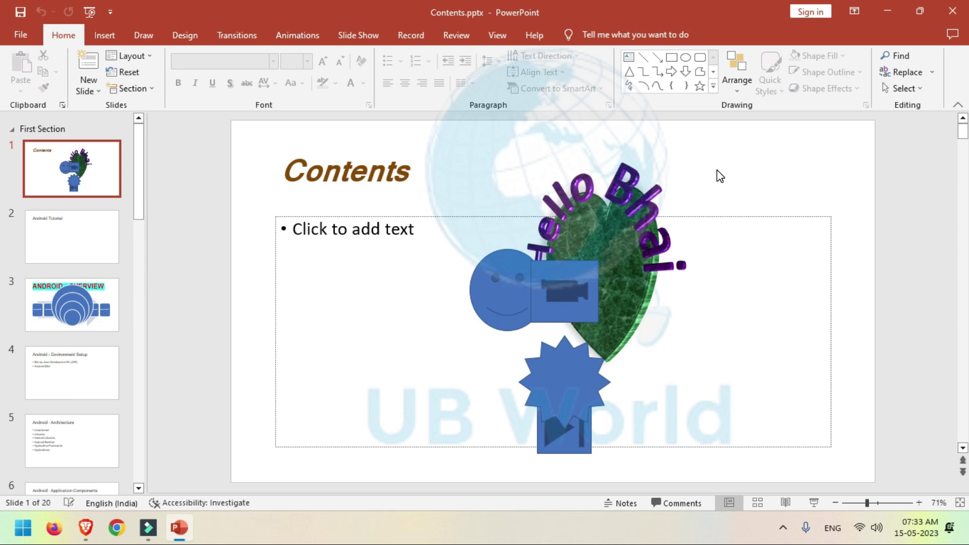
Display slide 5, 'Android - Architecture', by choosing its thumbnail in the slide pane
{"action": "left_click", "coordinate": [89, 419]}
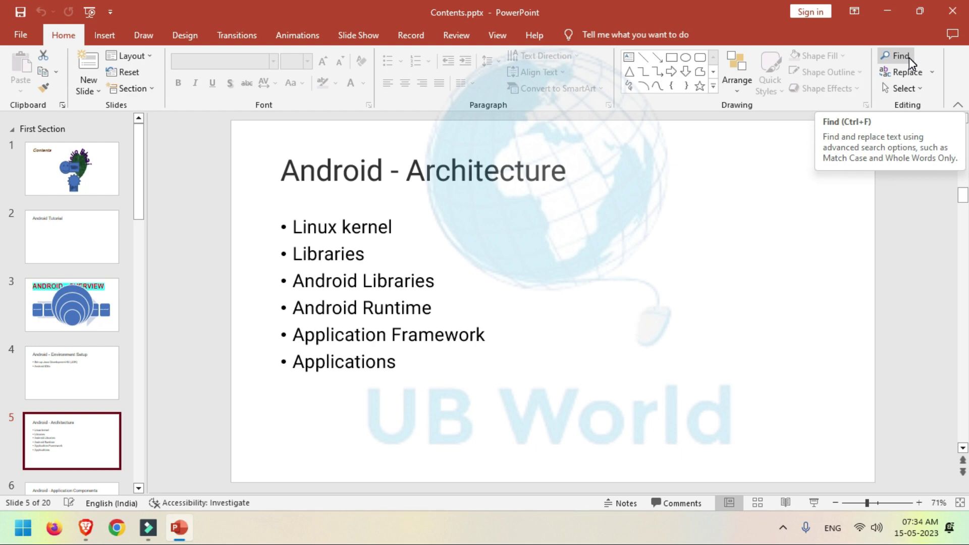
Find 'Android' and step through matches to the slide 6 'Android - Application Components' title
{"action": "left_click", "coordinate": [899, 55]}
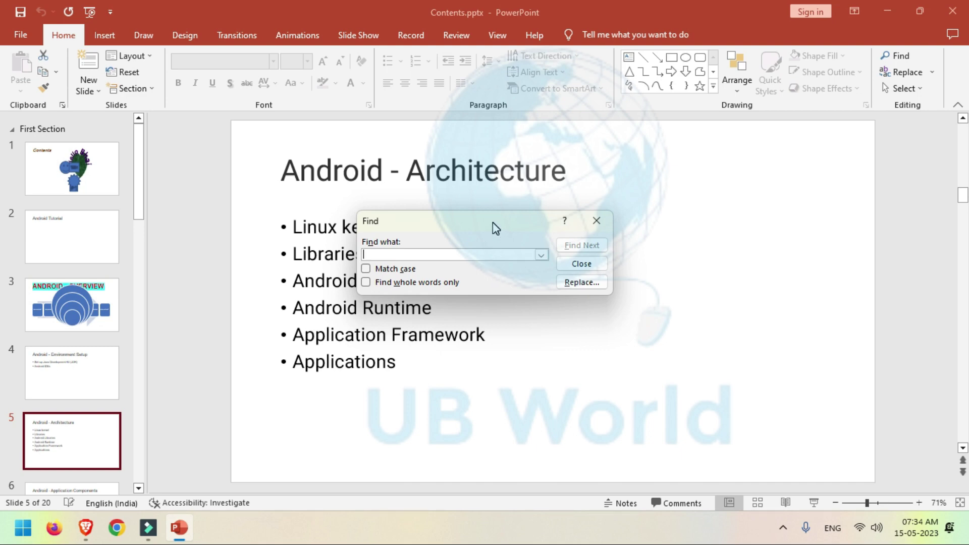
{"action": "left_click_drag", "start_coordinate": [492, 223], "coordinate": [555, 224]}
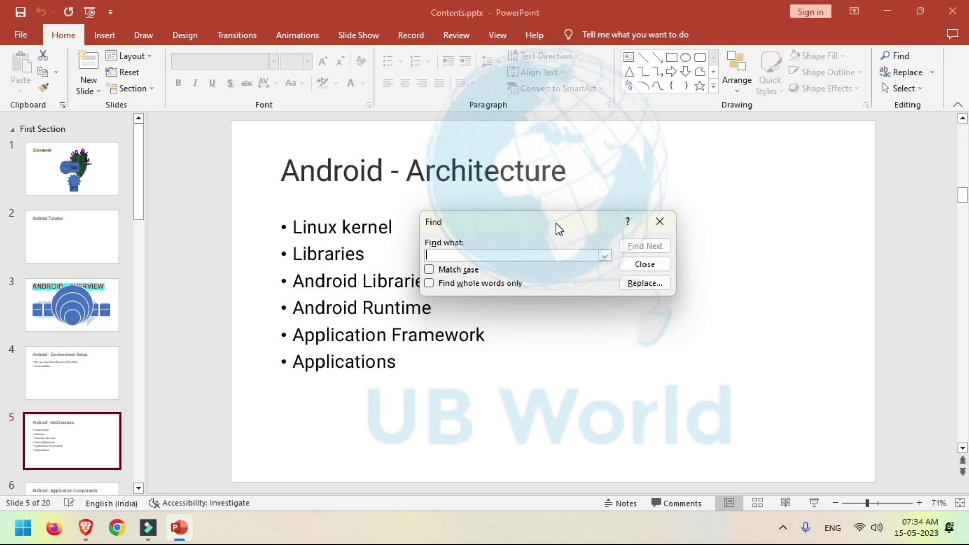
{"action": "type", "text": "A"}
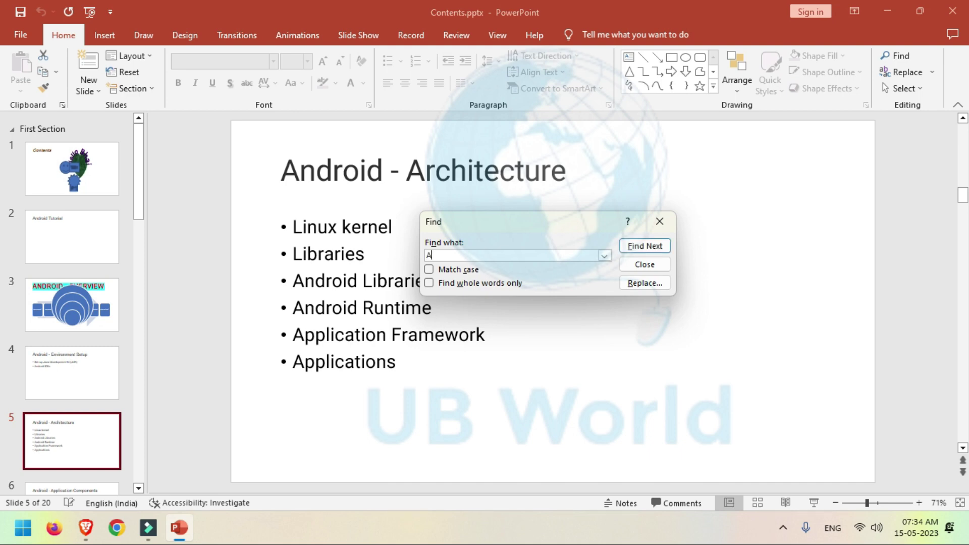
{"action": "type", "text": "ndr"}
{"action": "type", "text": "oid"}
{"action": "left_click", "coordinate": [657, 247]}
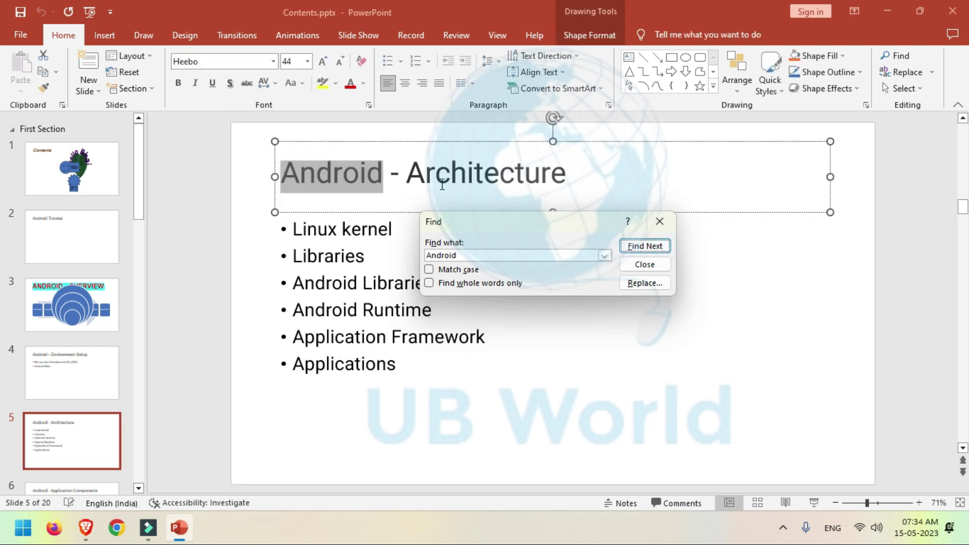
{"action": "left_click", "coordinate": [640, 250]}
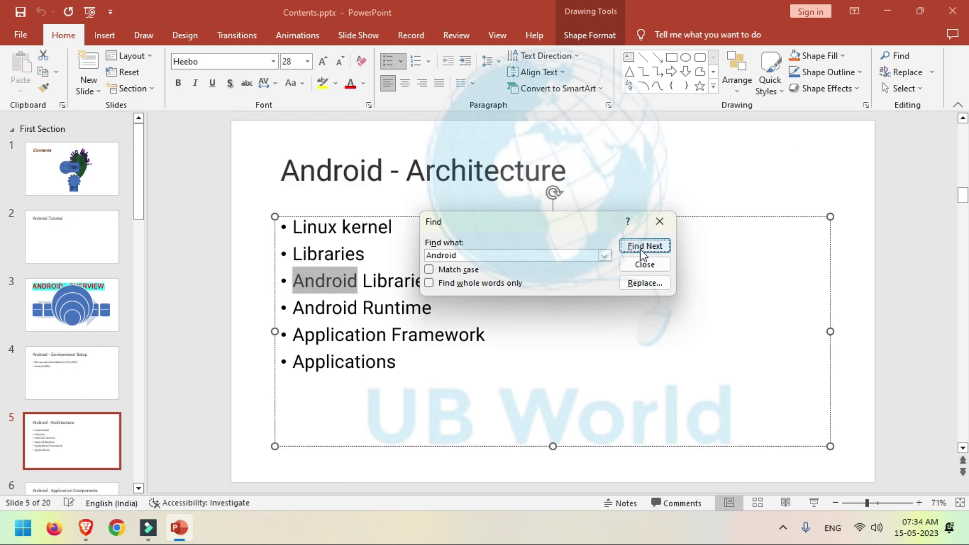
{"action": "left_click", "coordinate": [640, 250]}
{"action": "left_click", "coordinate": [640, 249]}
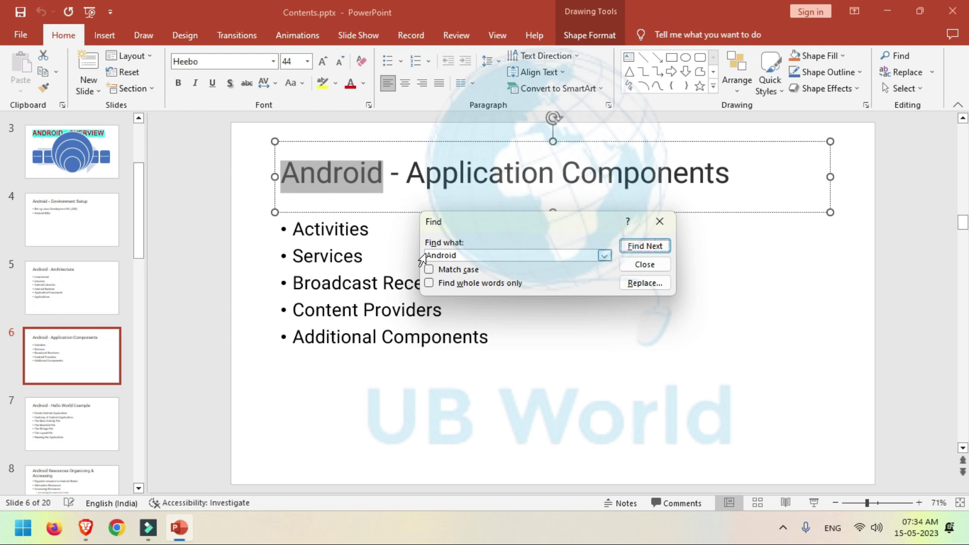
With Match case on, search for lowercase 'android' and dismiss the no-results message
{"action": "left_click", "coordinate": [428, 270]}
{"action": "key", "text": "shift+Tab"}
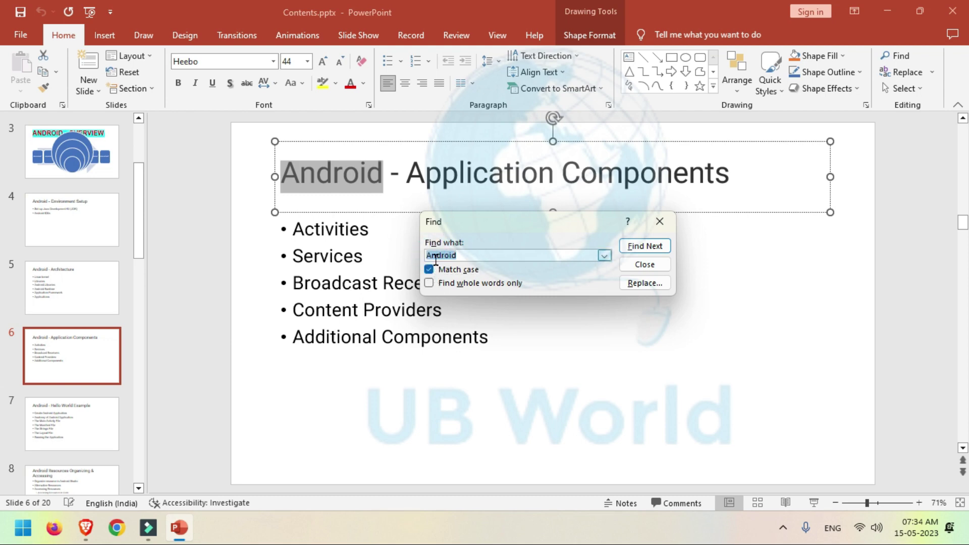
{"action": "left_click", "coordinate": [436, 255]}
{"action": "key", "text": "BackSpace"}
{"action": "type", "text": "a"}
{"action": "left_click", "coordinate": [651, 246]}
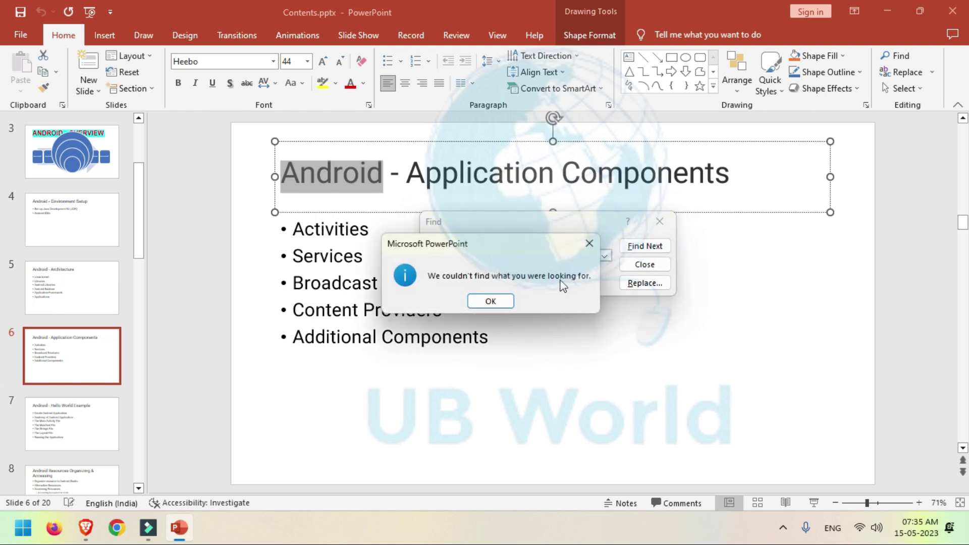
{"action": "left_click", "coordinate": [499, 300]}
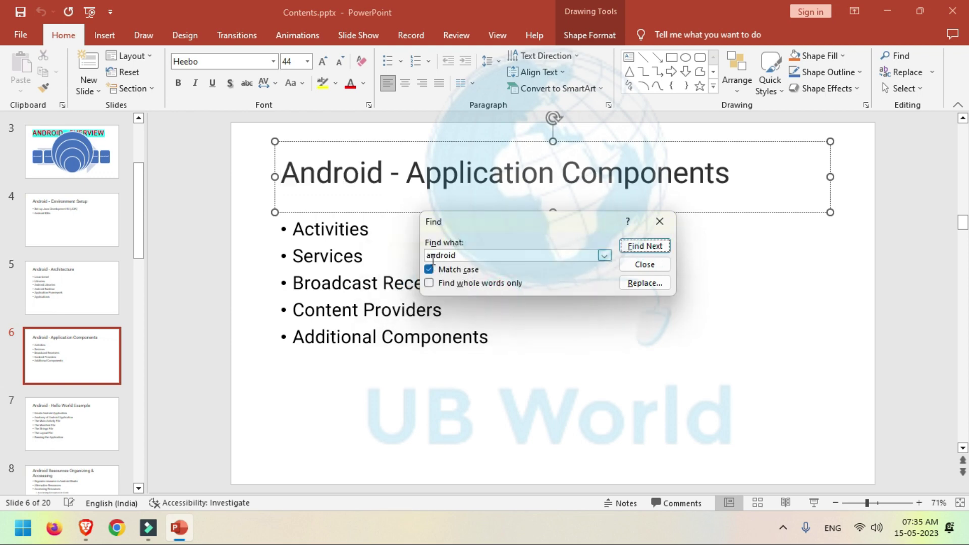
Restore the term to 'Android' and find it with case matching
{"action": "double_click", "coordinate": [433, 256]}
{"action": "left_click", "coordinate": [433, 257]}
{"action": "key", "text": "BackSpace"}
{"action": "type", "text": "A"}
{"action": "left_click", "coordinate": [640, 248]}
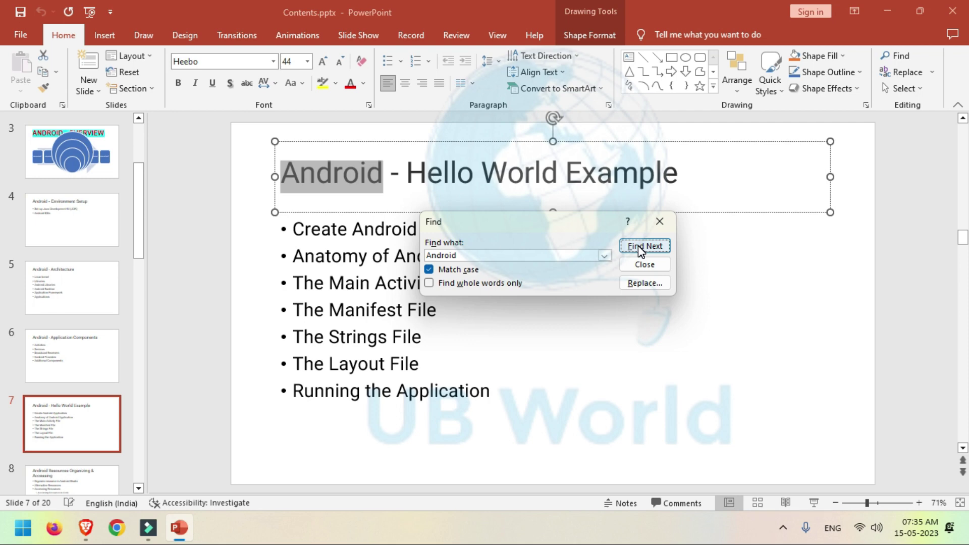
Switch from Match case to whole-words-only and advance matches to the slide 8 title
{"action": "left_click", "coordinate": [429, 270]}
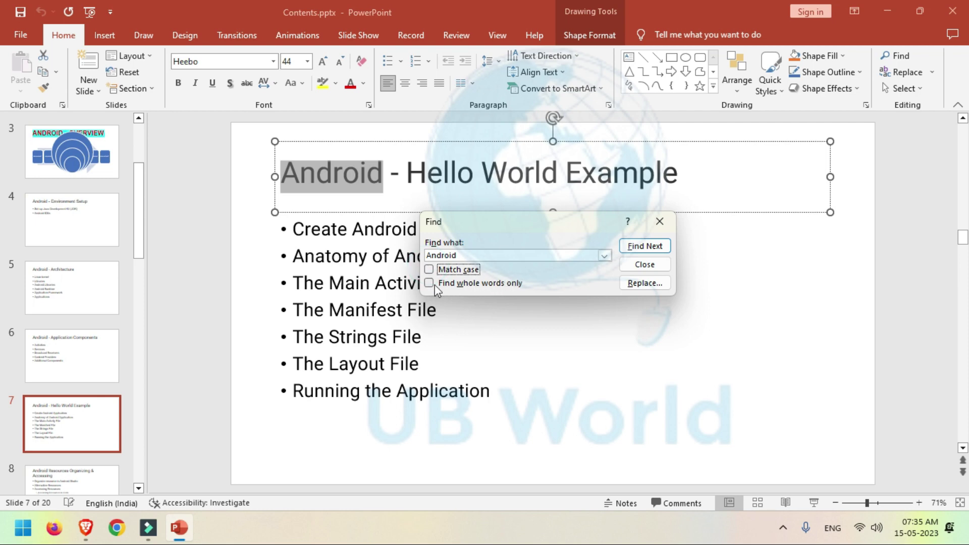
{"action": "left_click", "coordinate": [429, 284]}
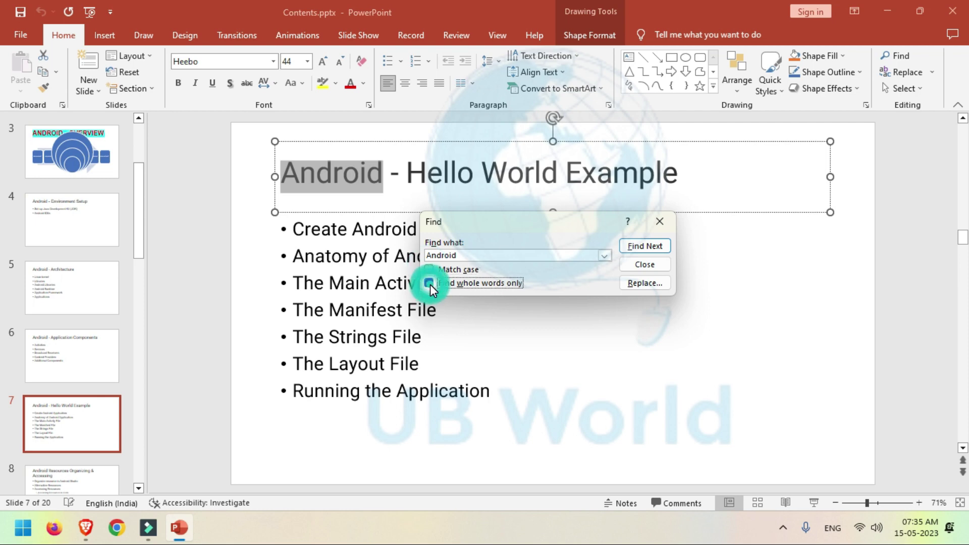
{"action": "left_click", "coordinate": [651, 251]}
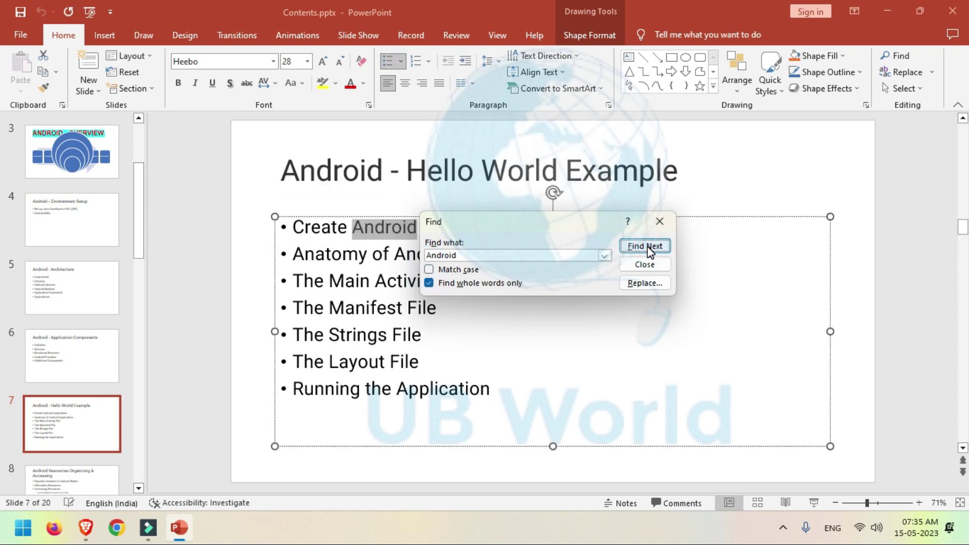
{"action": "left_click", "coordinate": [651, 251]}
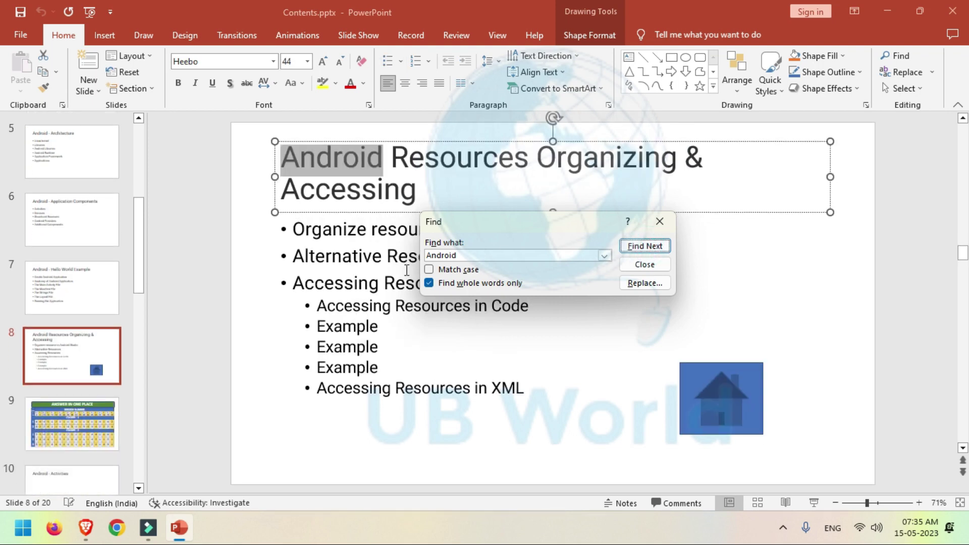
{"action": "left_click", "coordinate": [429, 283]}
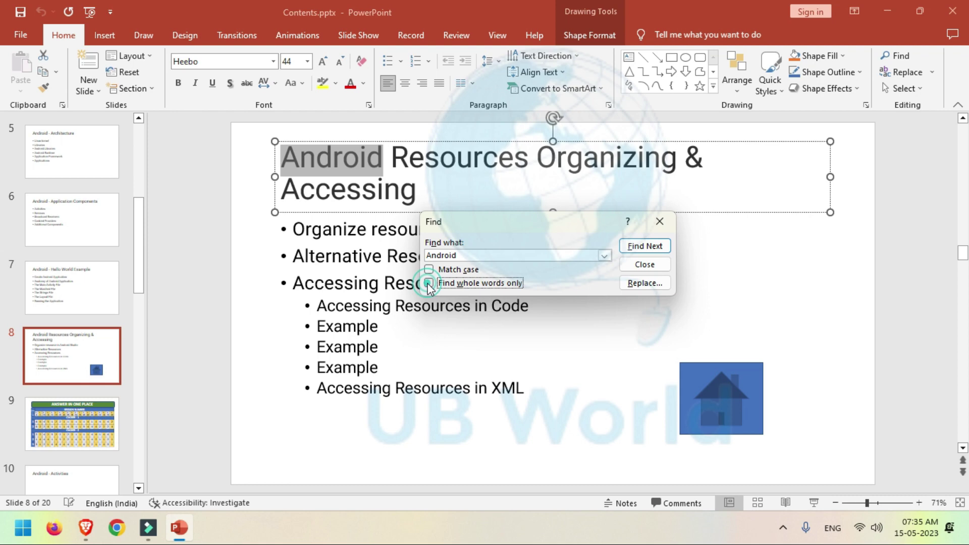
Open Find and Replace from the Replace dropdown on the Home tab
{"action": "left_click", "coordinate": [644, 285]}
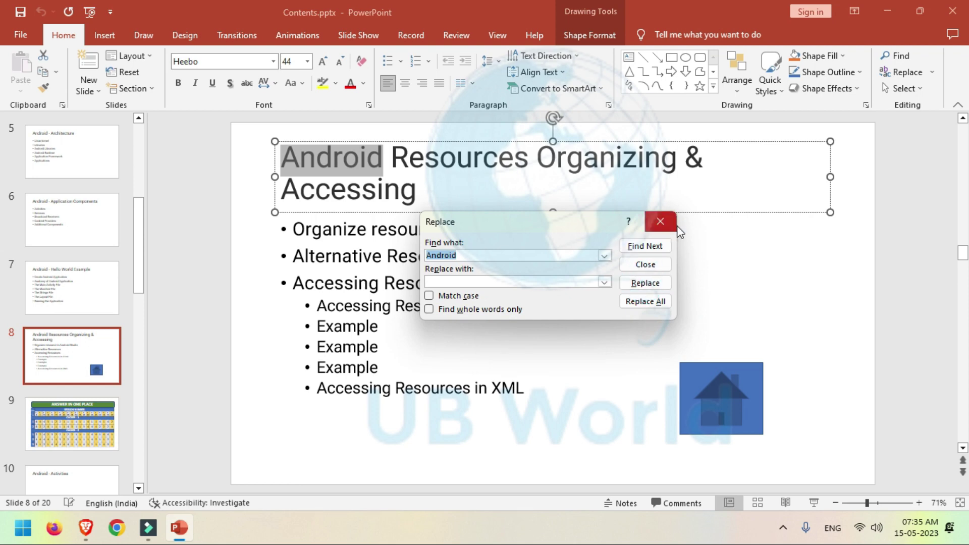
{"action": "left_click", "coordinate": [663, 224]}
{"action": "left_click", "coordinate": [930, 76]}
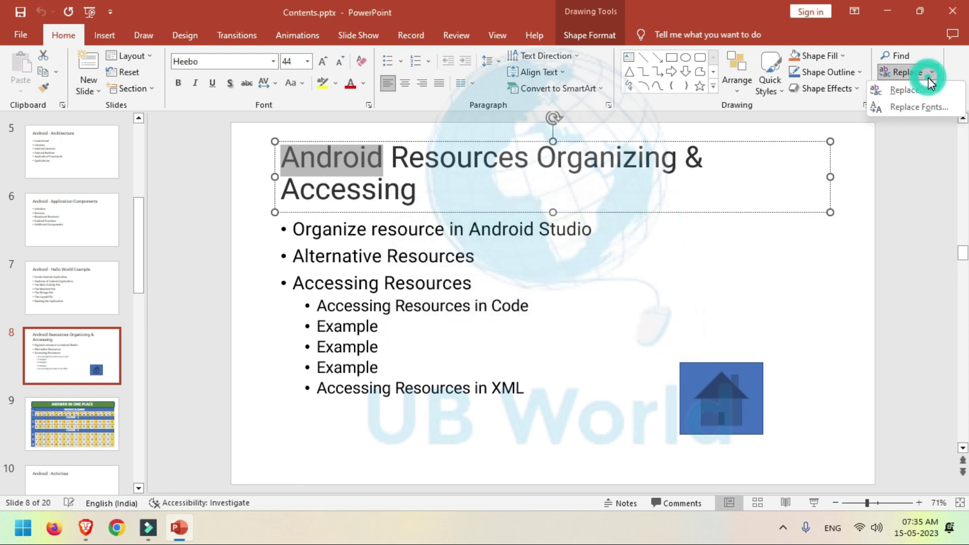
{"action": "left_click", "coordinate": [911, 94]}
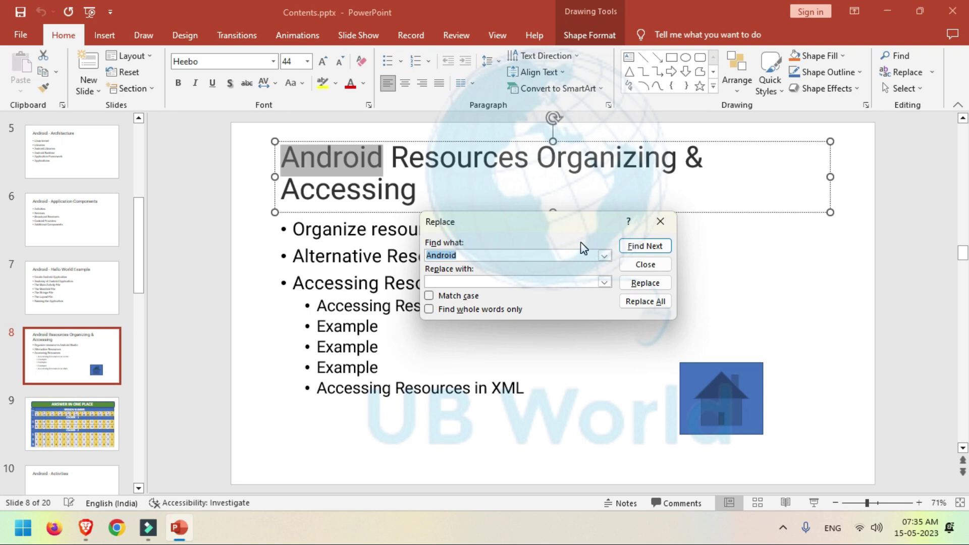
Replace 'Android' with 'Windows', then Replace All for 20 replacements total
{"action": "left_click", "coordinate": [458, 283]}
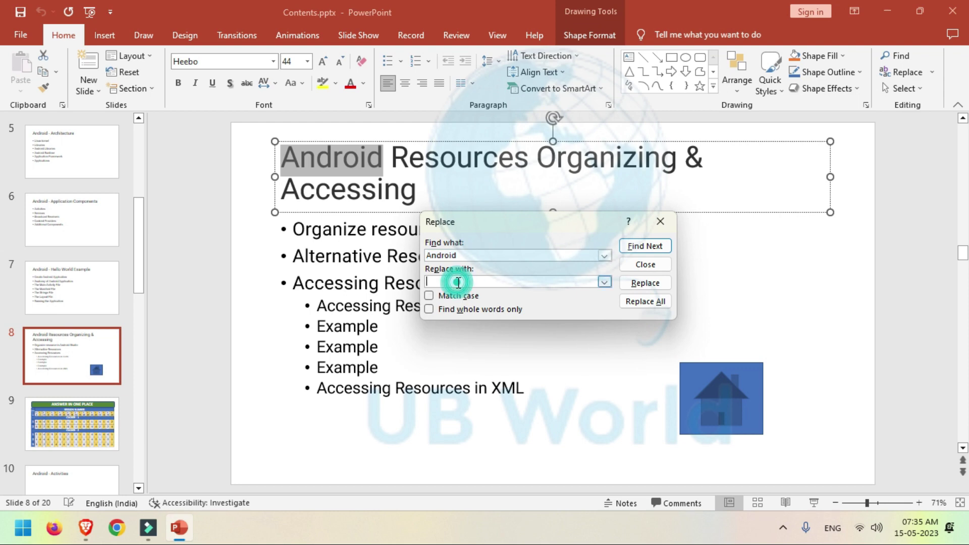
{"action": "type", "text": "W"}
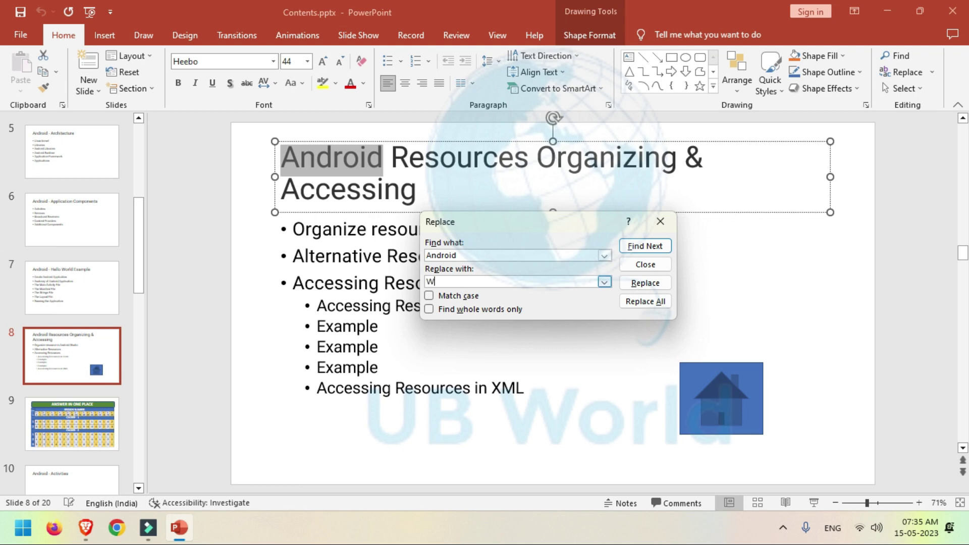
{"action": "type", "text": "indows"}
{"action": "key", "text": "BackSpace"}
{"action": "left_click", "coordinate": [660, 292]}
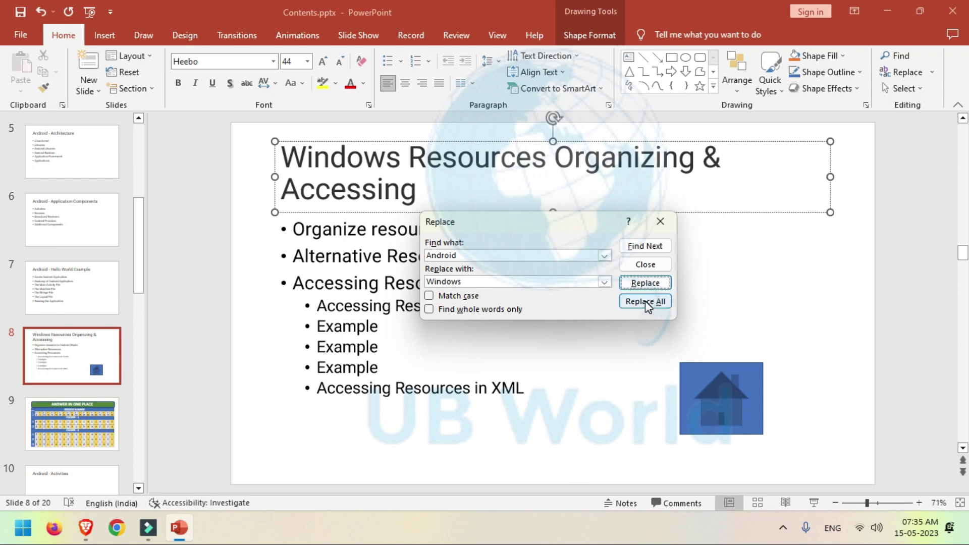
{"action": "left_click", "coordinate": [647, 303]}
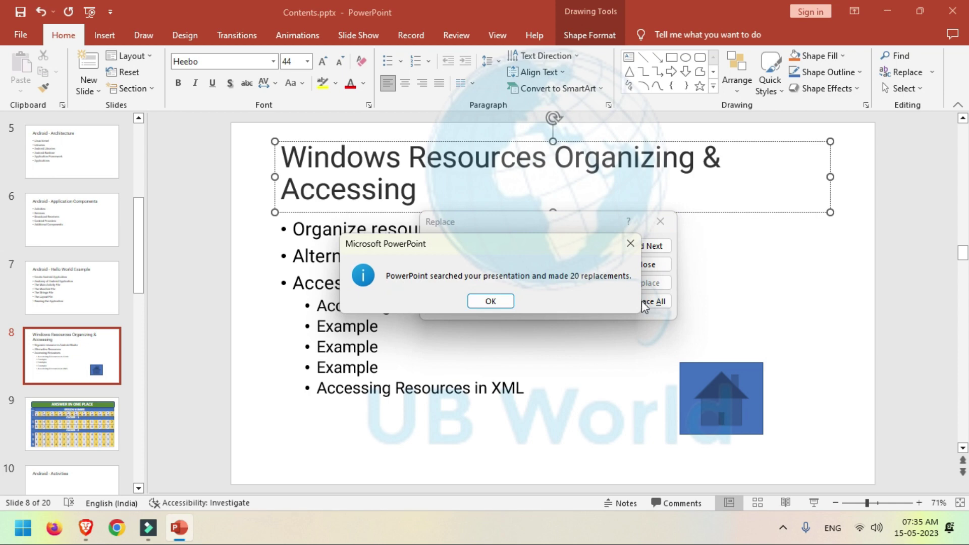
{"action": "left_click", "coordinate": [500, 301]}
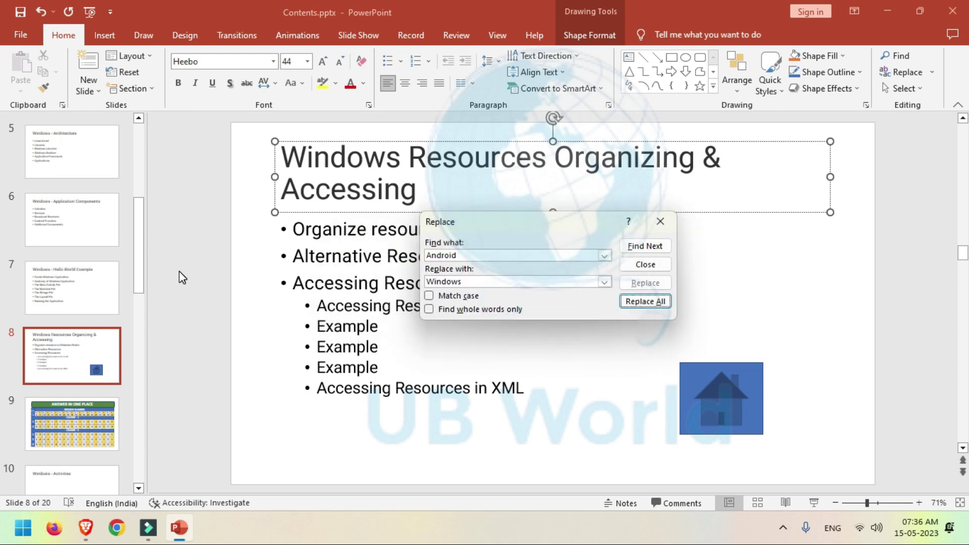
Check slides 6 and 7, then return to slide 5 'Windows - Architecture'
{"action": "left_click", "coordinate": [66, 229]}
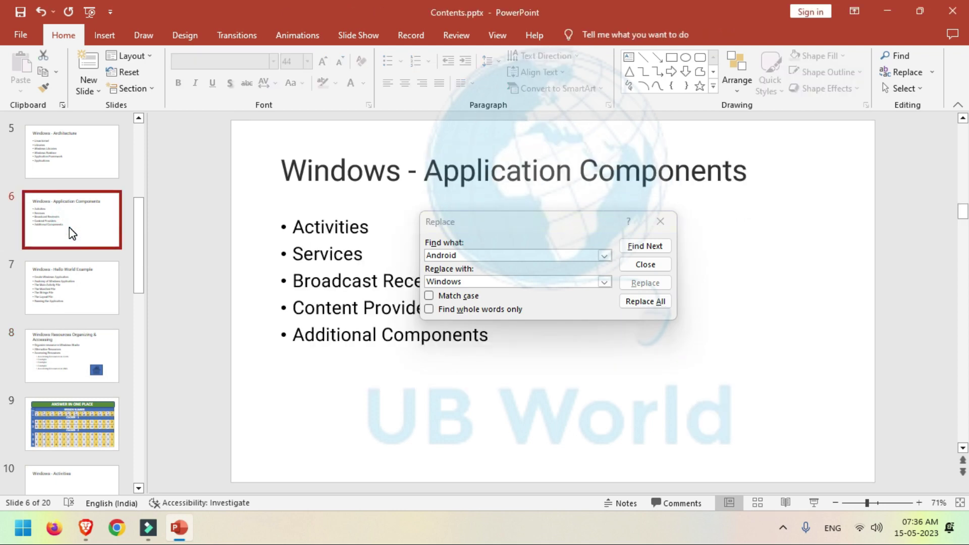
{"action": "left_click", "coordinate": [64, 279]}
{"action": "left_click", "coordinate": [73, 222]}
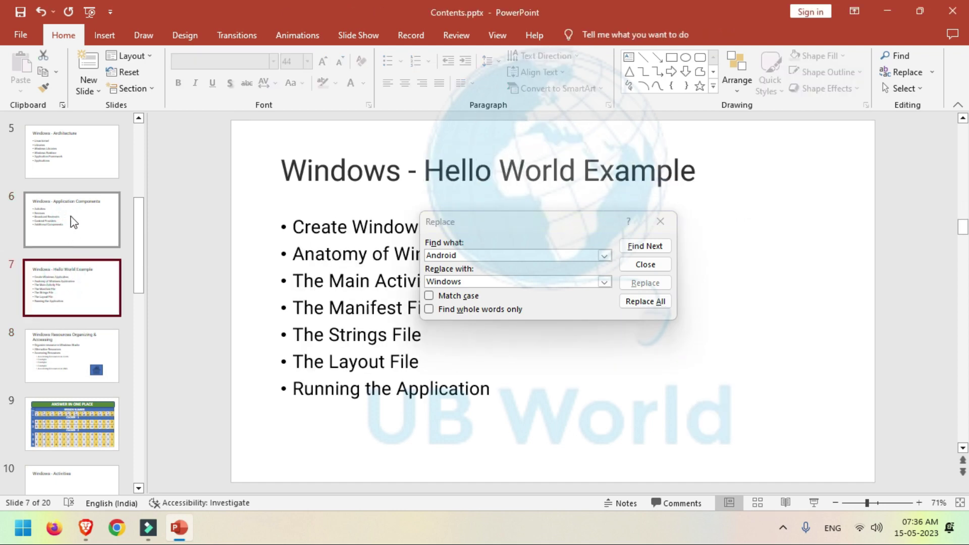
{"action": "left_click", "coordinate": [82, 163]}
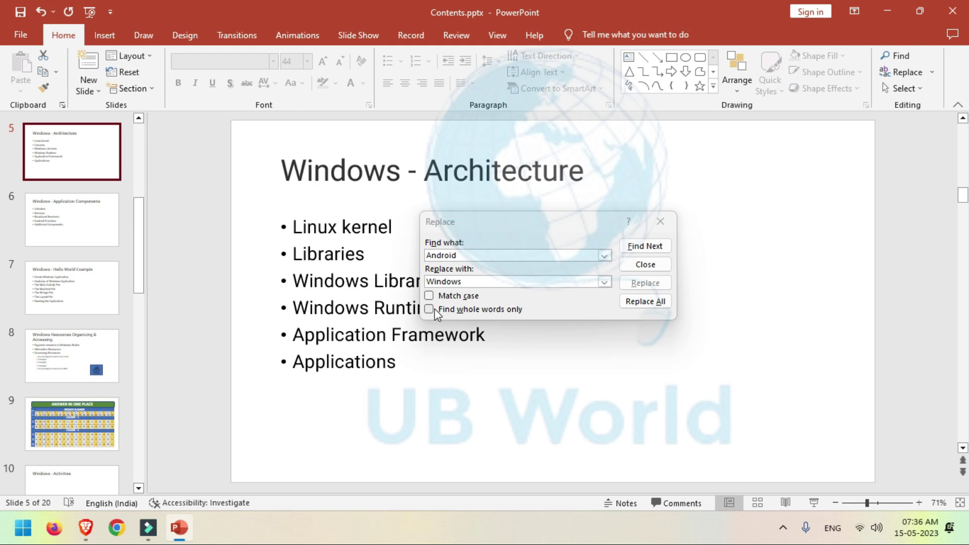
Use Replace Fonts to change Arial to Adobe Arabic throughout the presentation
{"action": "left_click", "coordinate": [660, 221]}
{"action": "left_click", "coordinate": [933, 72]}
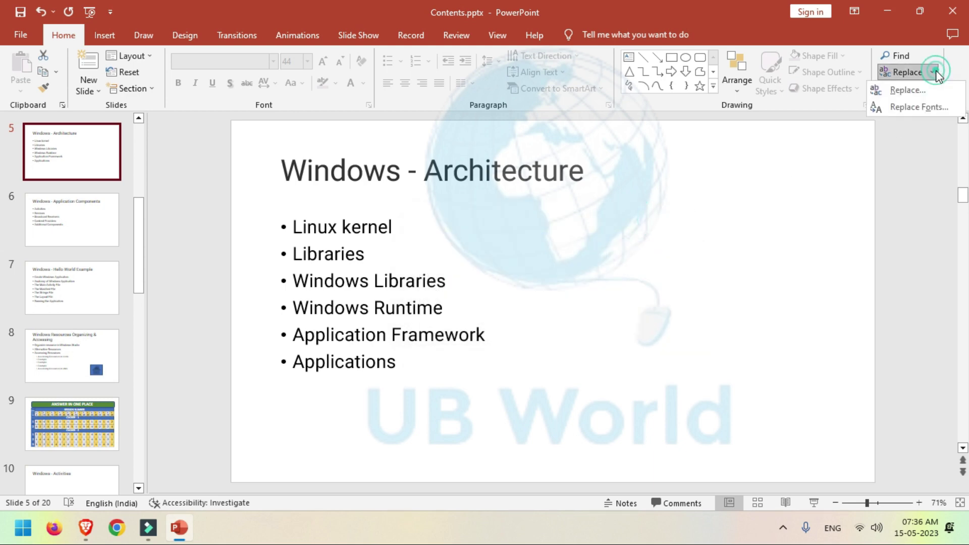
{"action": "left_click", "coordinate": [918, 107]}
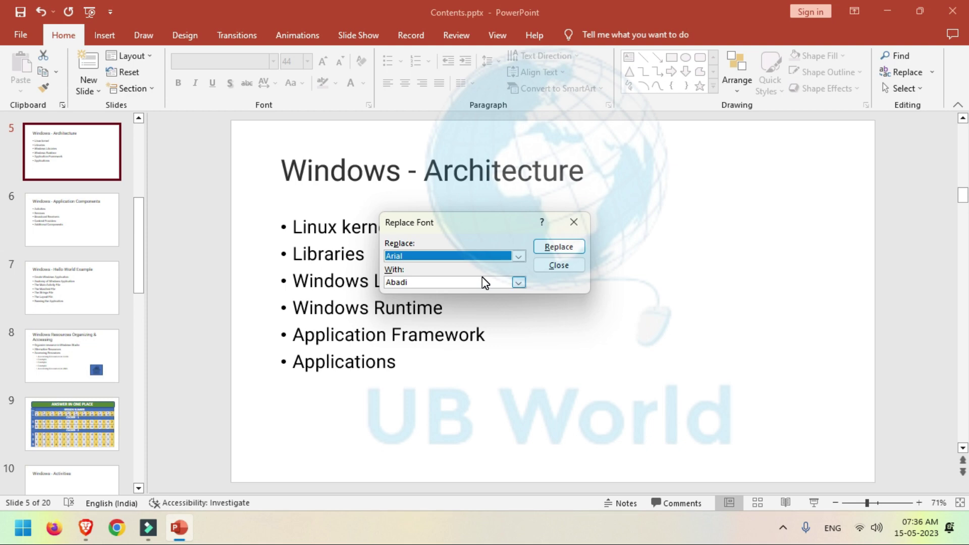
{"action": "left_click", "coordinate": [519, 283]}
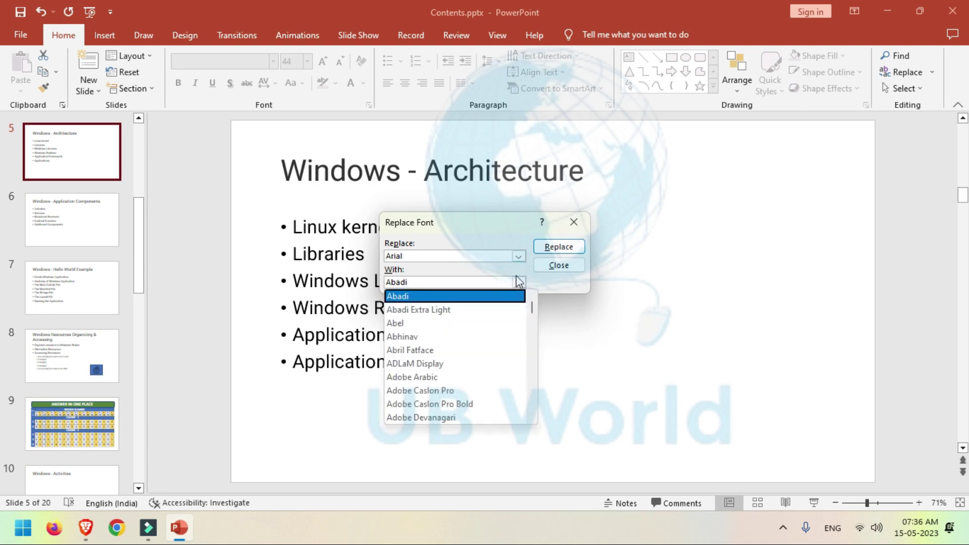
{"action": "left_click", "coordinate": [435, 378]}
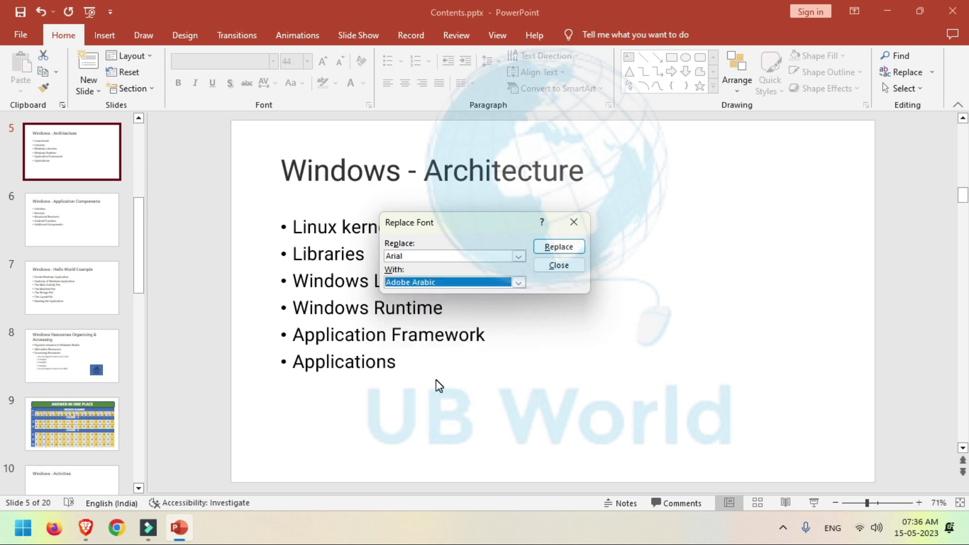
{"action": "left_click", "coordinate": [554, 246]}
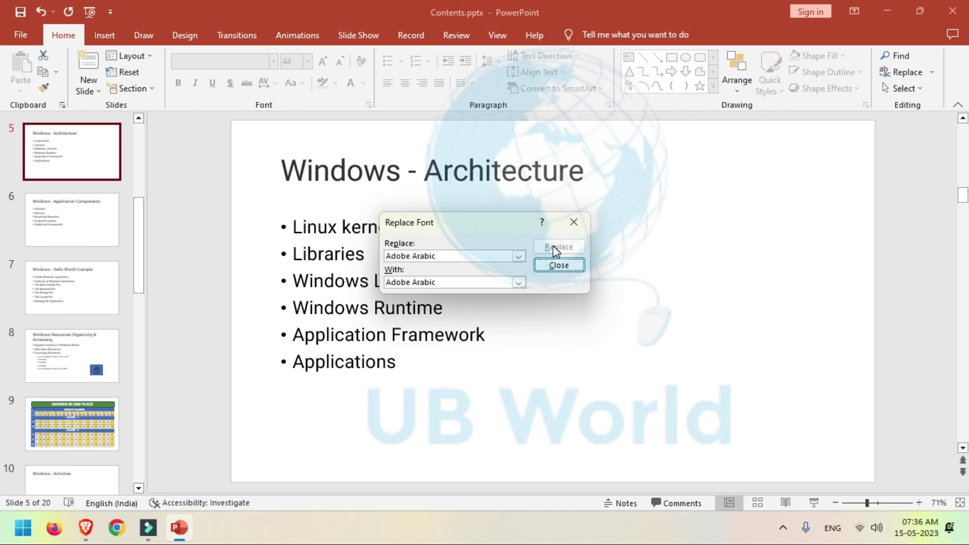
{"action": "left_click", "coordinate": [572, 222]}
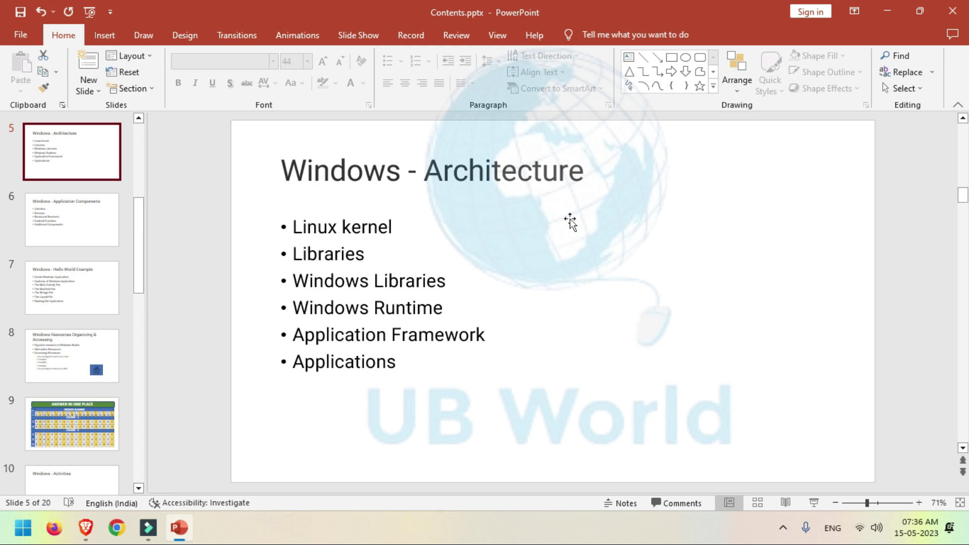
Browse the Replace and Select dropdown options in the Editing group
{"action": "left_click", "coordinate": [934, 72]}
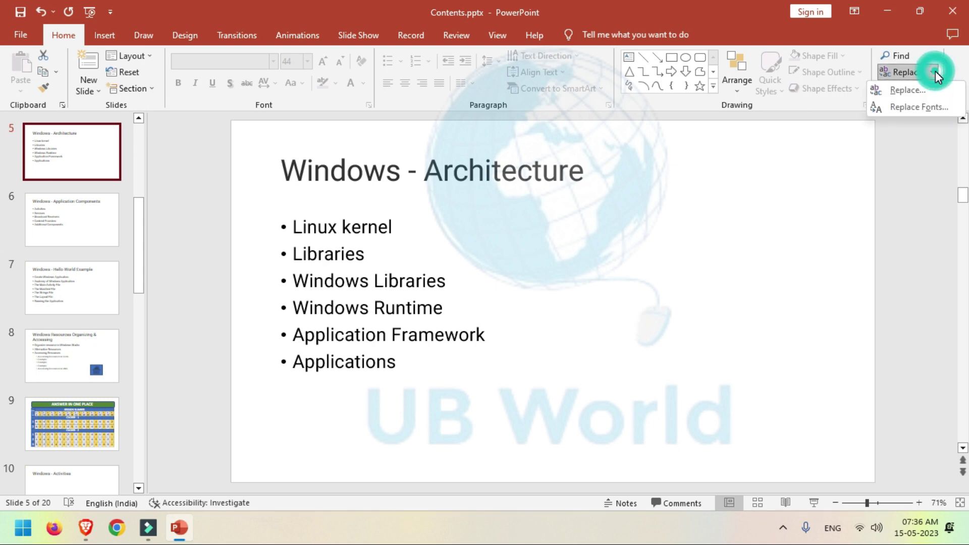
{"action": "left_click", "coordinate": [831, 166]}
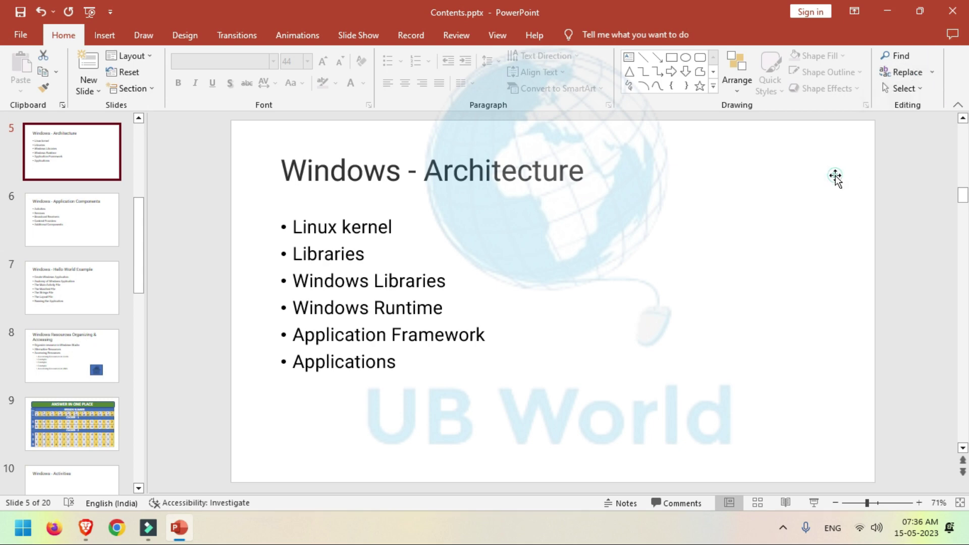
{"action": "left_click", "coordinate": [922, 89]}
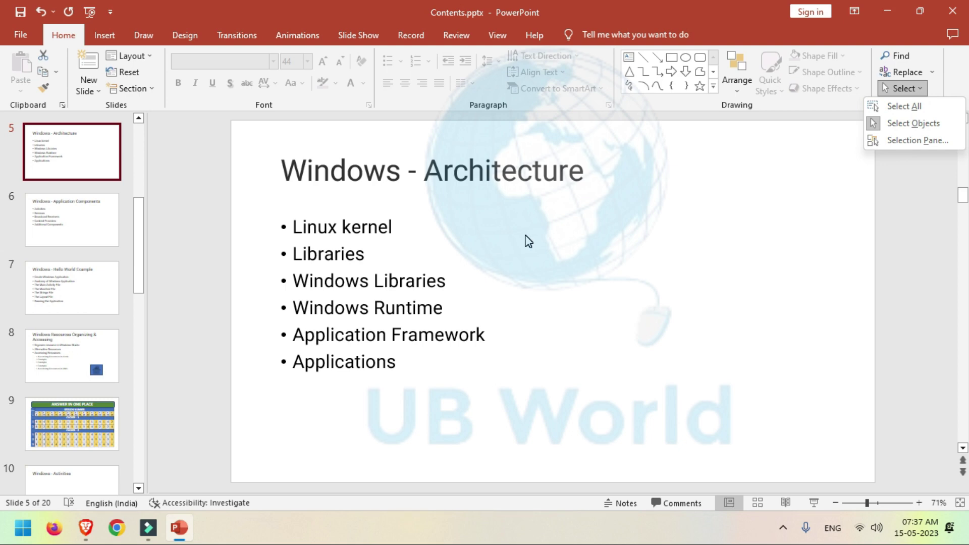
{"action": "left_click", "coordinate": [485, 167]}
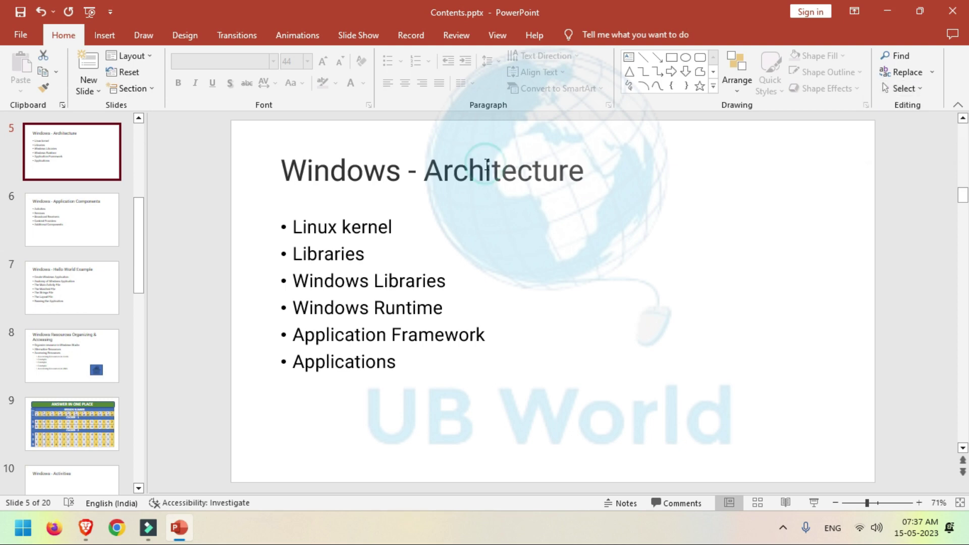
Select the bullet text with Ctrl+A, then all slide 5 objects with Ctrl+A
{"action": "left_click", "coordinate": [486, 166]}
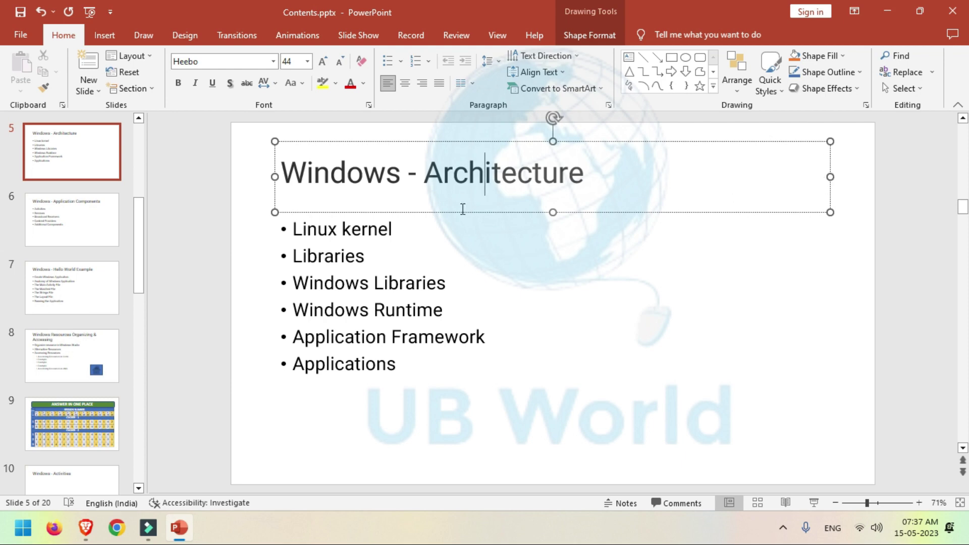
{"action": "left_click", "coordinate": [376, 234]}
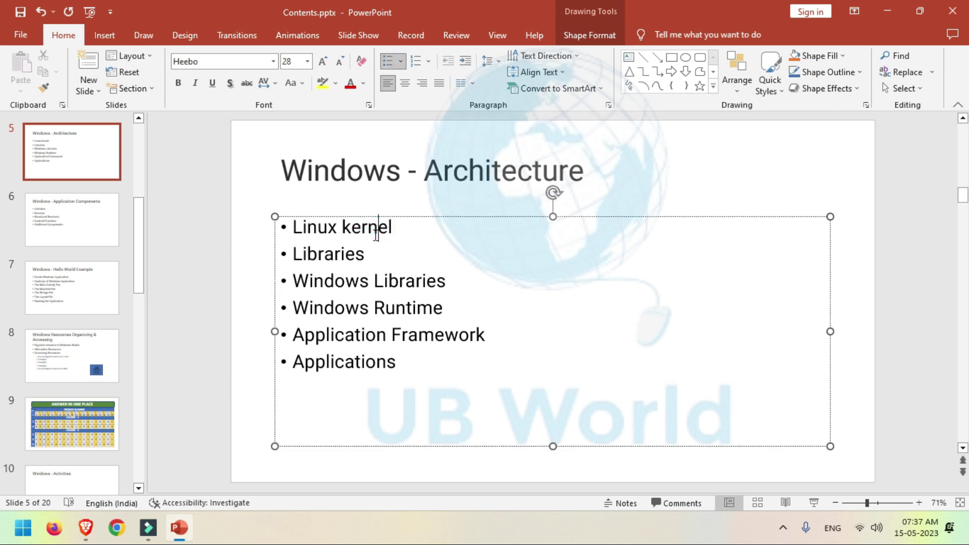
{"action": "key", "text": "ctrl+a"}
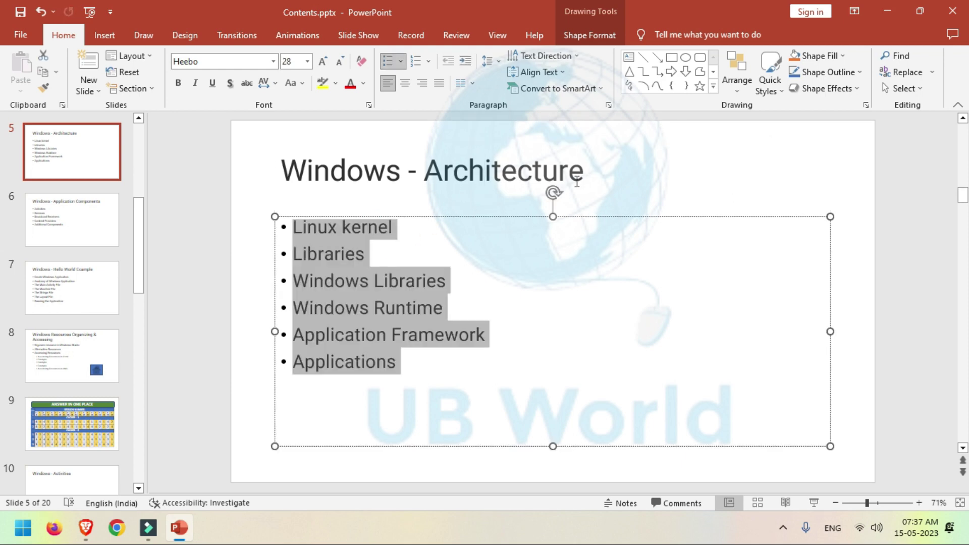
{"action": "left_click", "coordinate": [861, 226]}
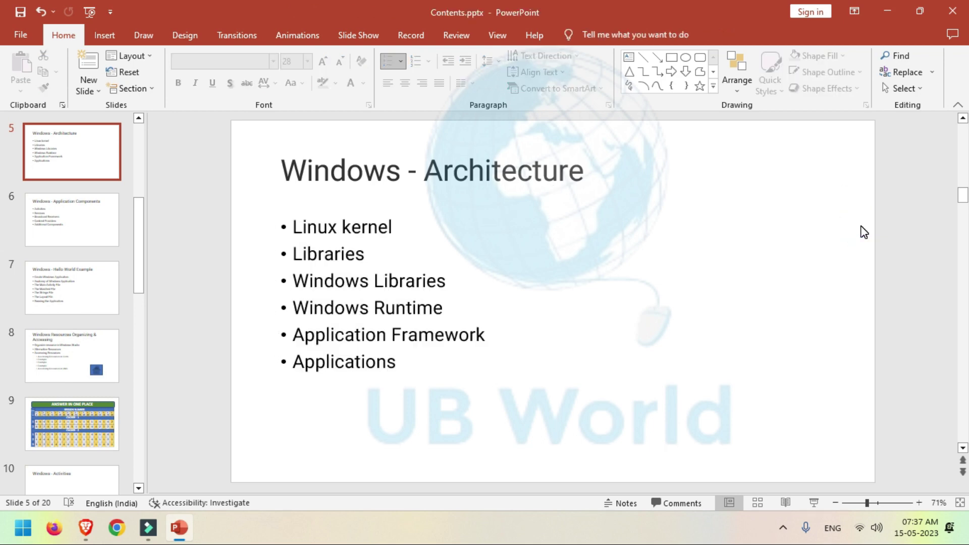
{"action": "key", "text": "ctrl+a"}
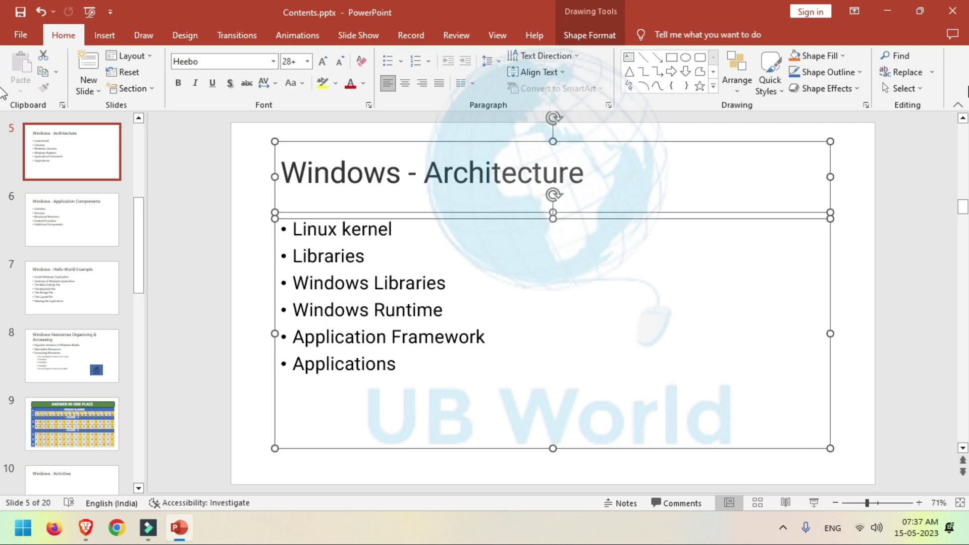
{"action": "left_click", "coordinate": [921, 89]}
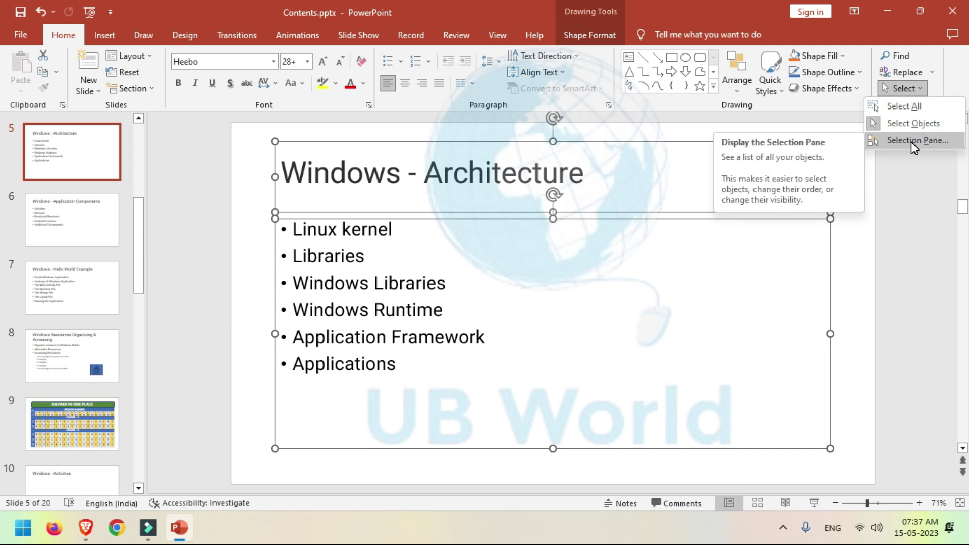
{"action": "left_click", "coordinate": [861, 231]}
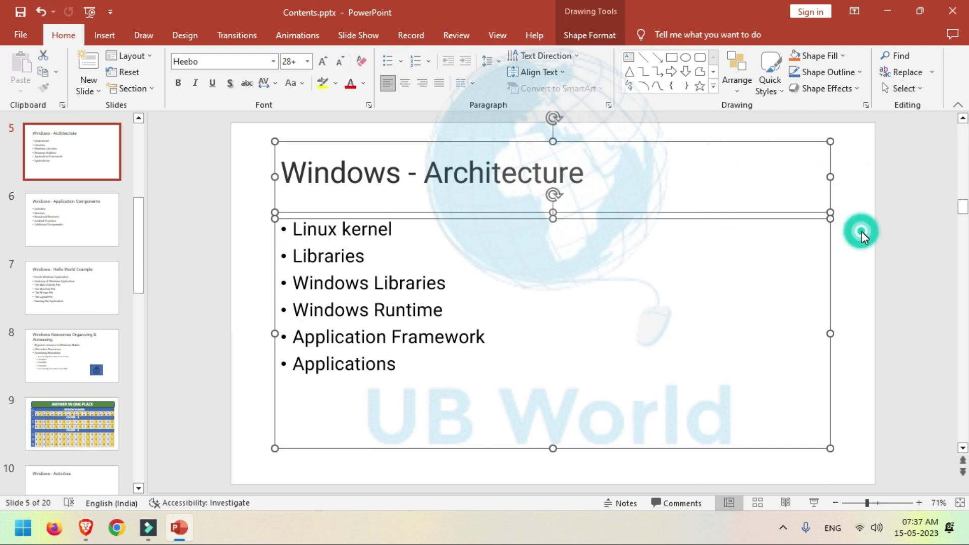